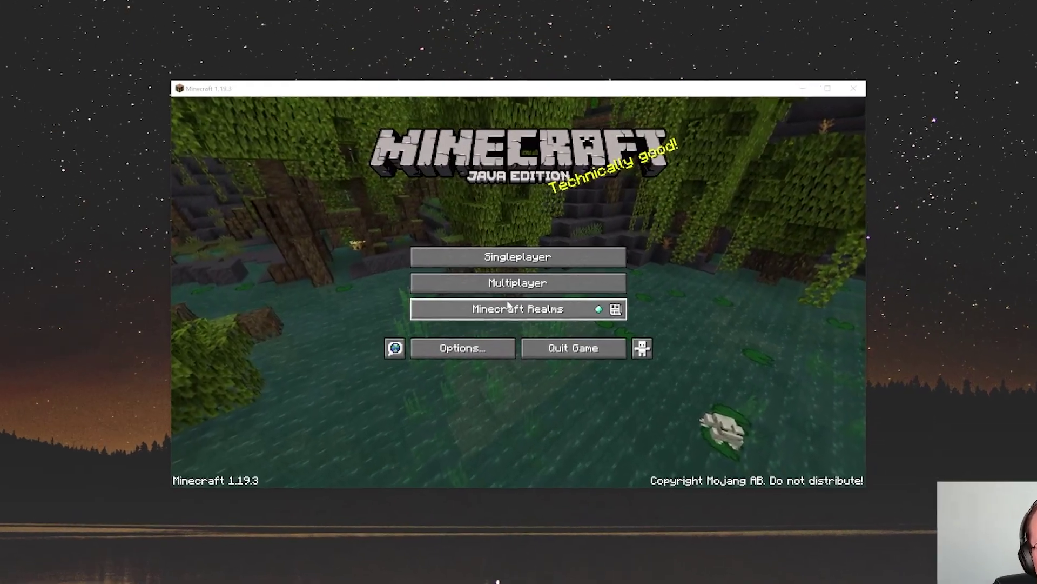
- Try joining the 1.19.2 Local Server, then return to the list after the incompatible-client error
left_click(518, 285)
left_click(480, 296)
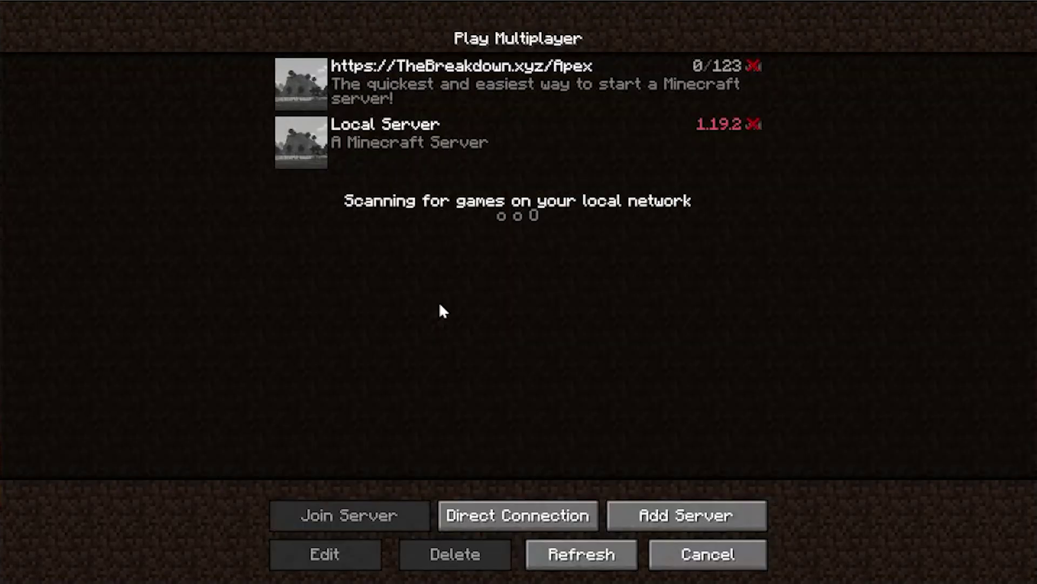
double_click(689, 135)
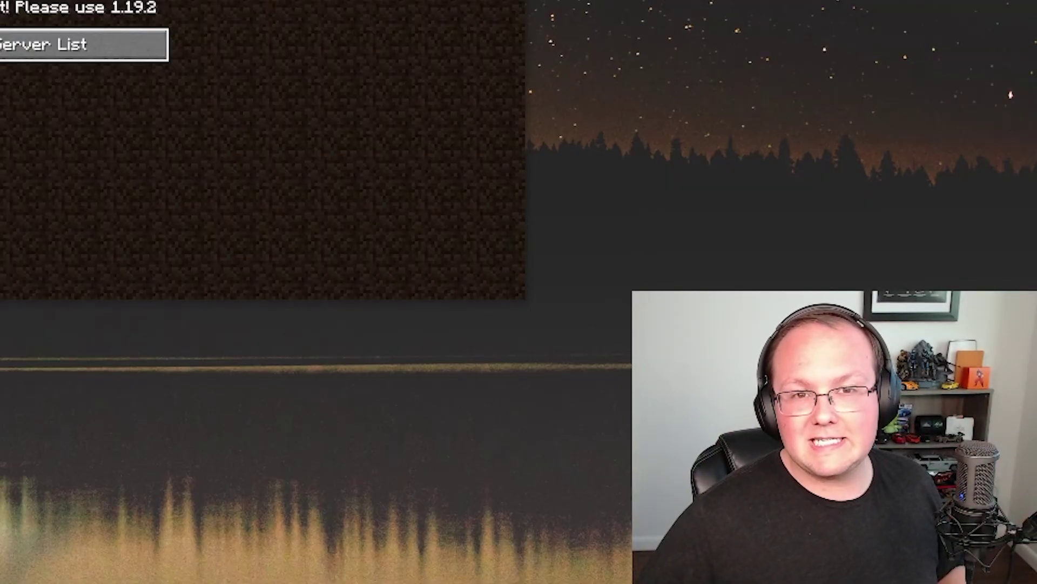
left_click(54, 45)
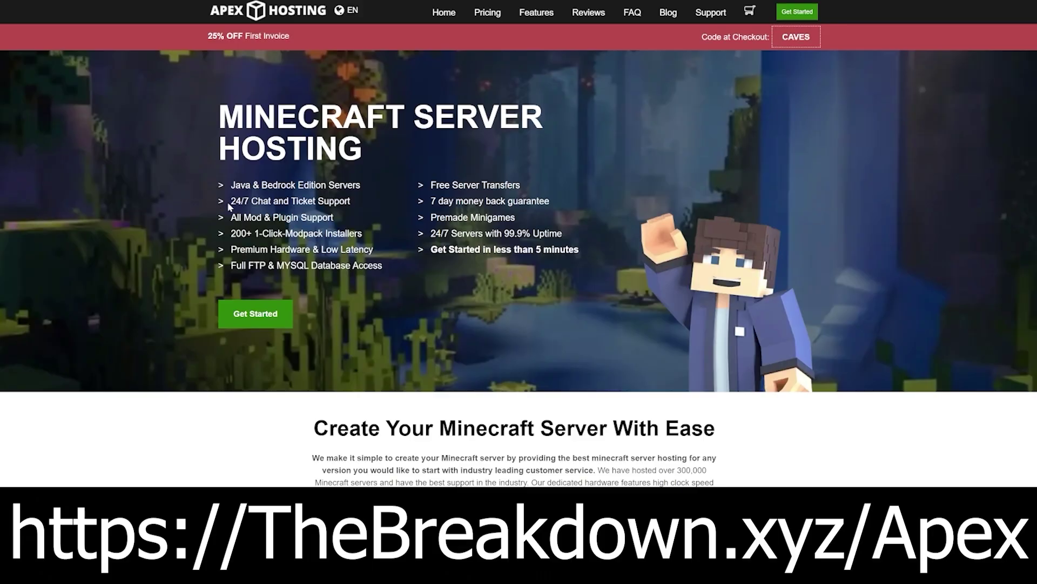
- Highlight the 24/7 support, 5-minute setup and DDoS Protection feature text on the Apex Hosting page
left_click_drag(230, 205, 355, 250)
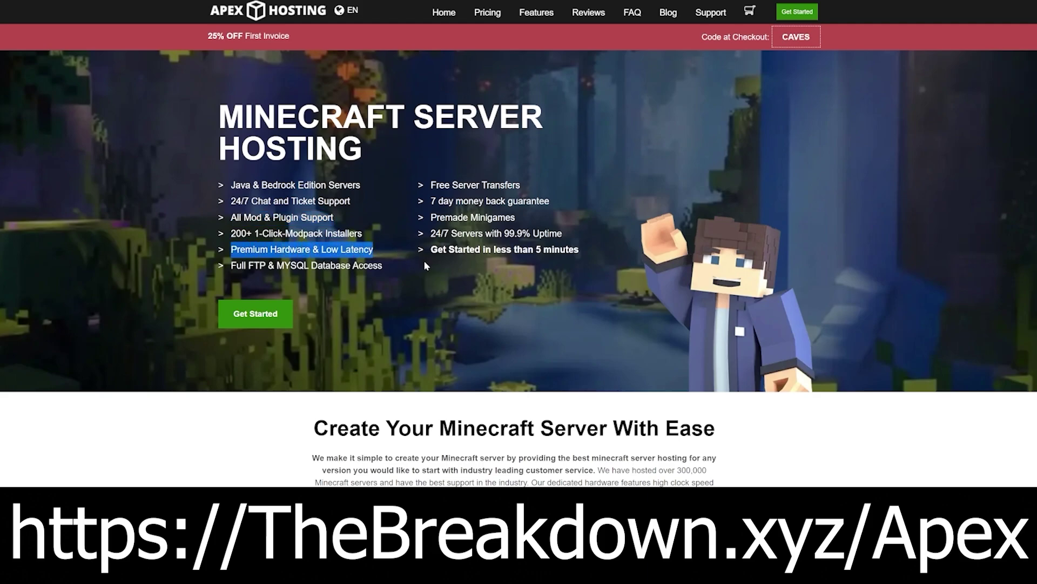
left_click_drag(430, 249, 566, 250)
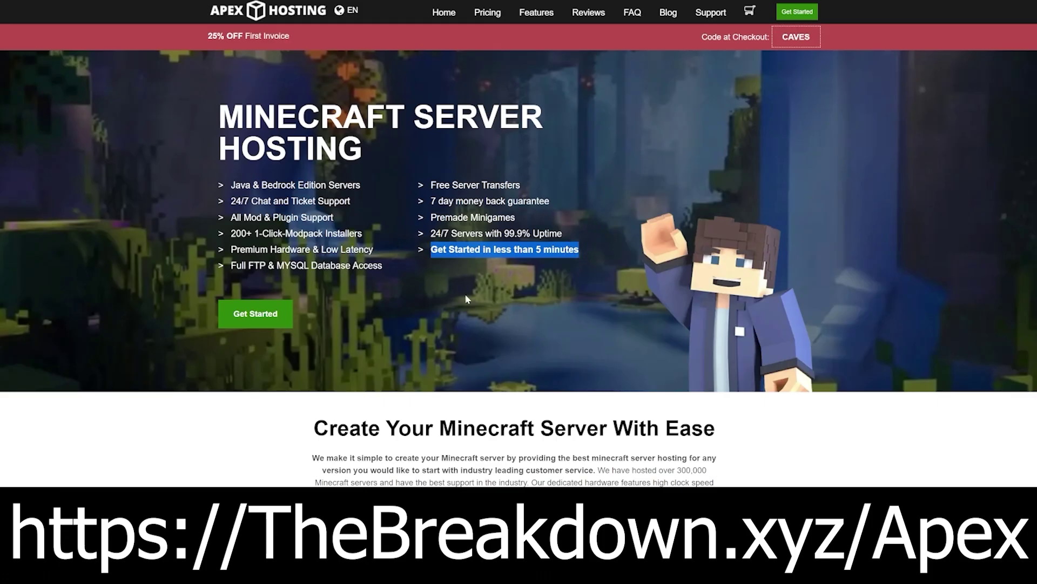
scroll(466, 299, "down", 6)
left_click_drag(375, 236, 398, 249)
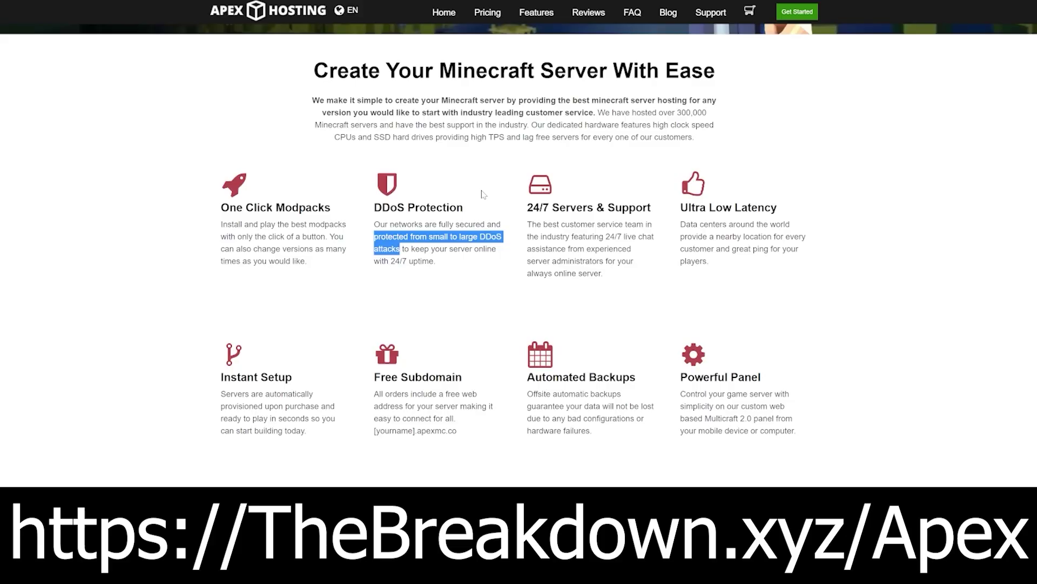
left_click(618, 310)
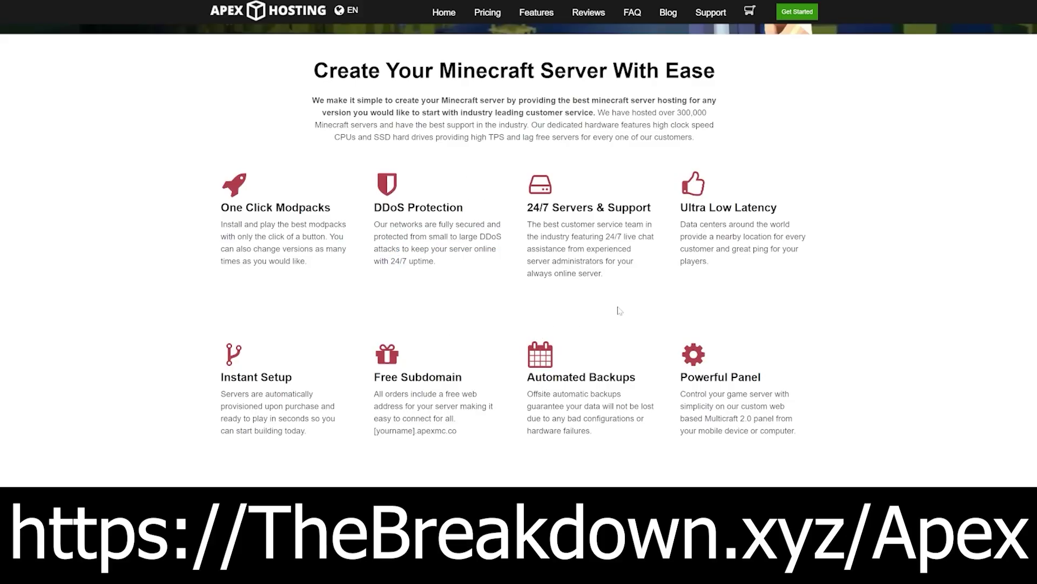
left_click_drag(620, 246, 552, 249)
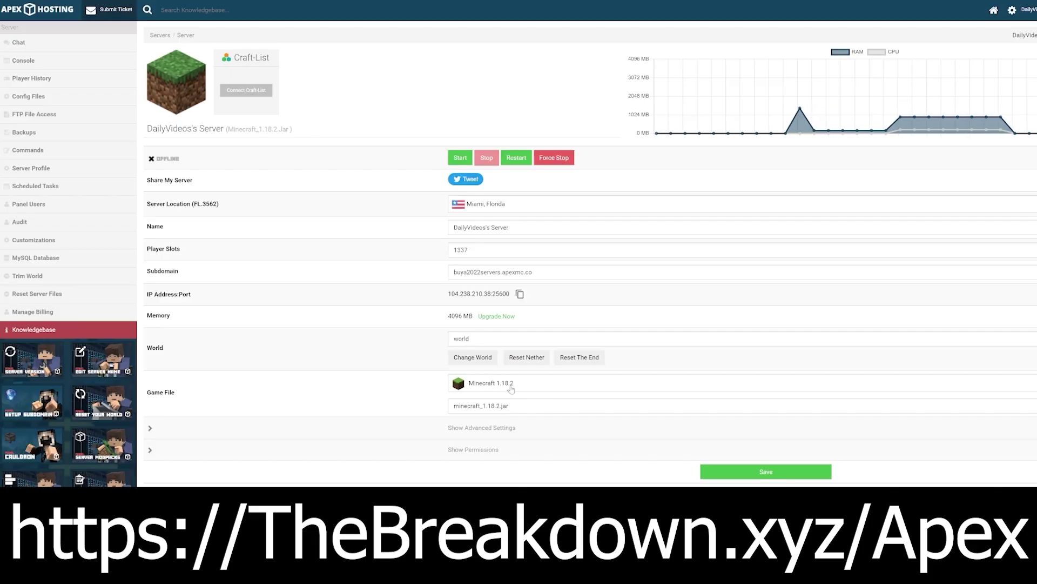
- Set the hosted server's game file to Minecraft 1.19 [Latest] and confirm the version change
left_click(498, 384)
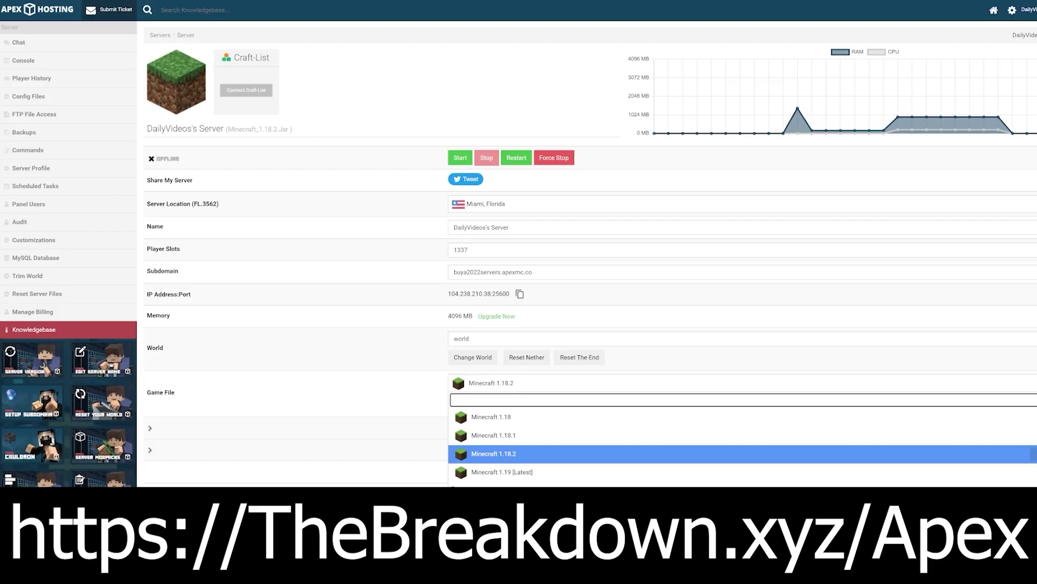
left_click(514, 473)
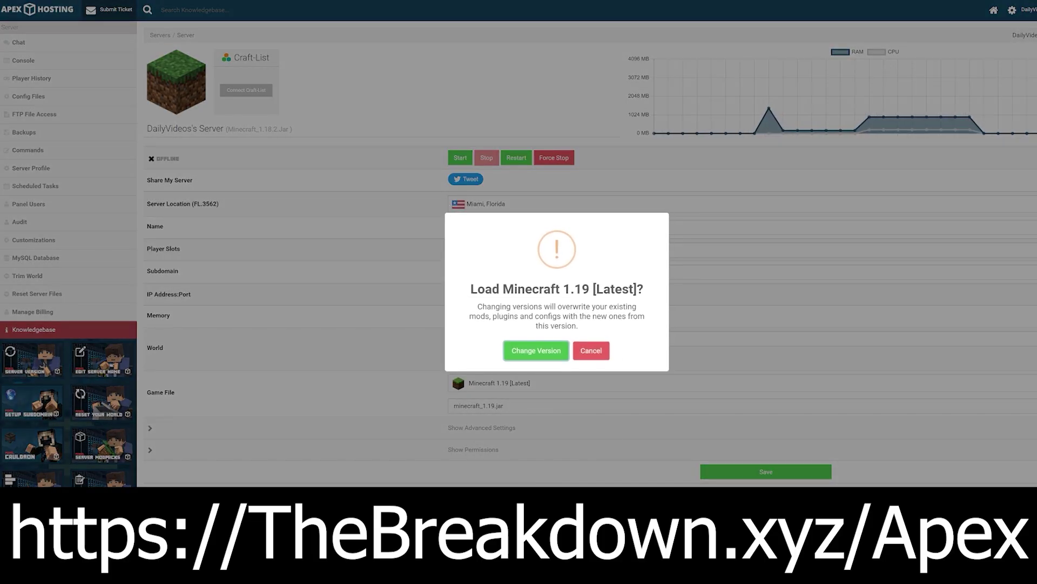
left_click_drag(501, 289, 584, 289)
left_click(552, 337)
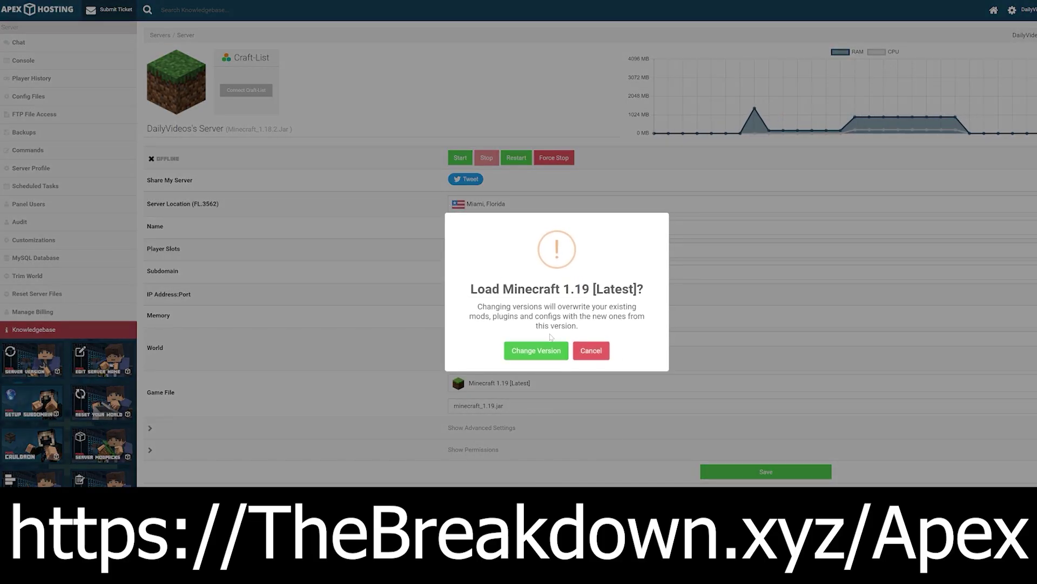
left_click(548, 350)
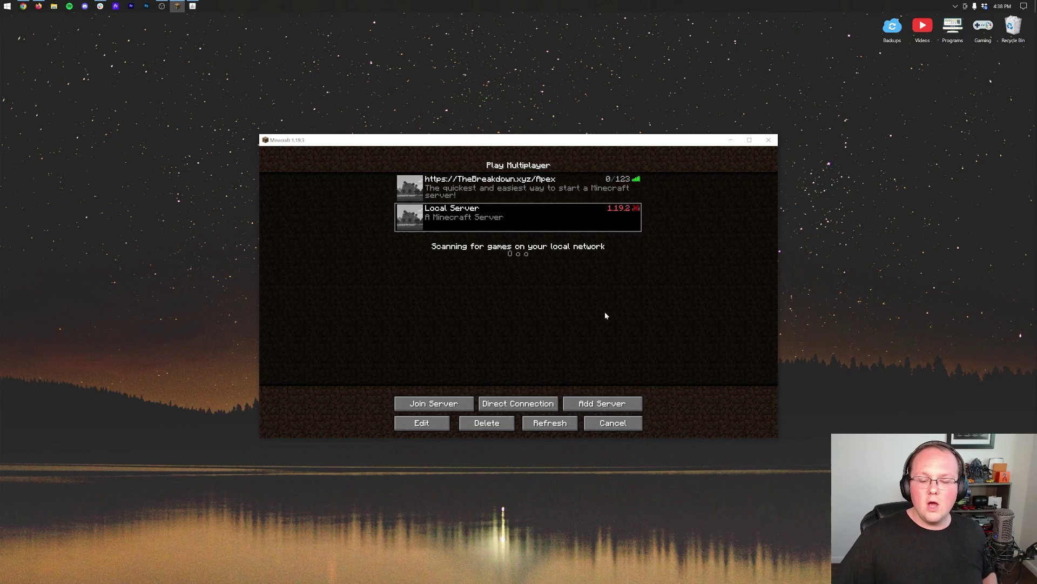
- Back out of the multiplayer list to the title screen and bring the MCVersions.net browser window forward
left_click(590, 423)
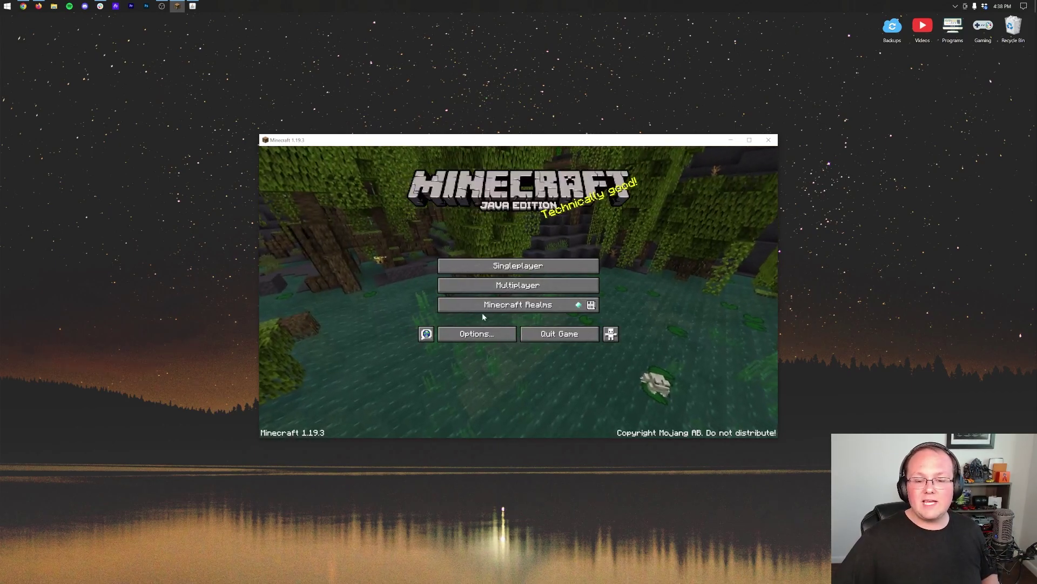
left_click(486, 285)
left_click(493, 295)
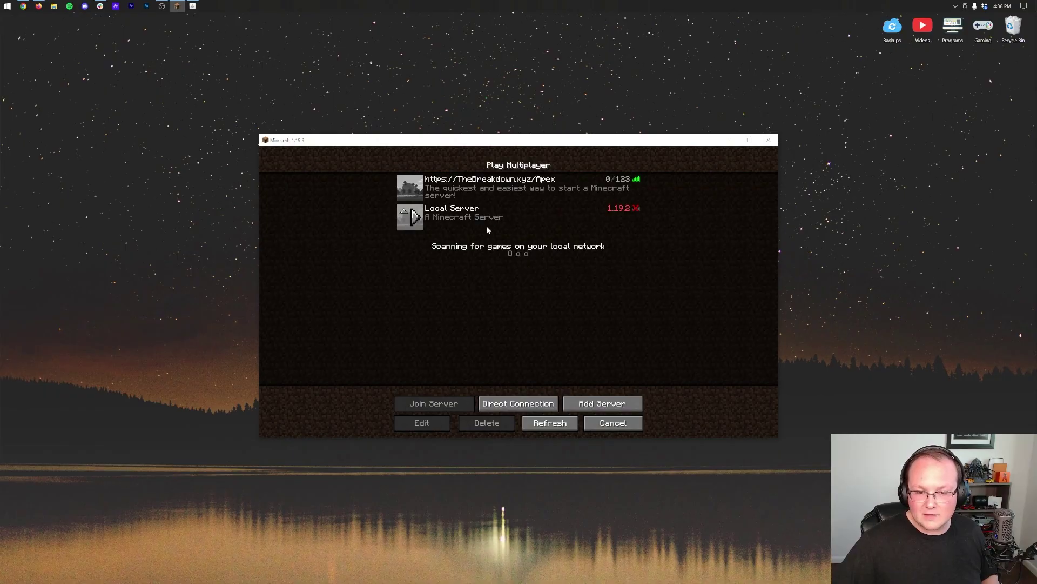
left_click(620, 425)
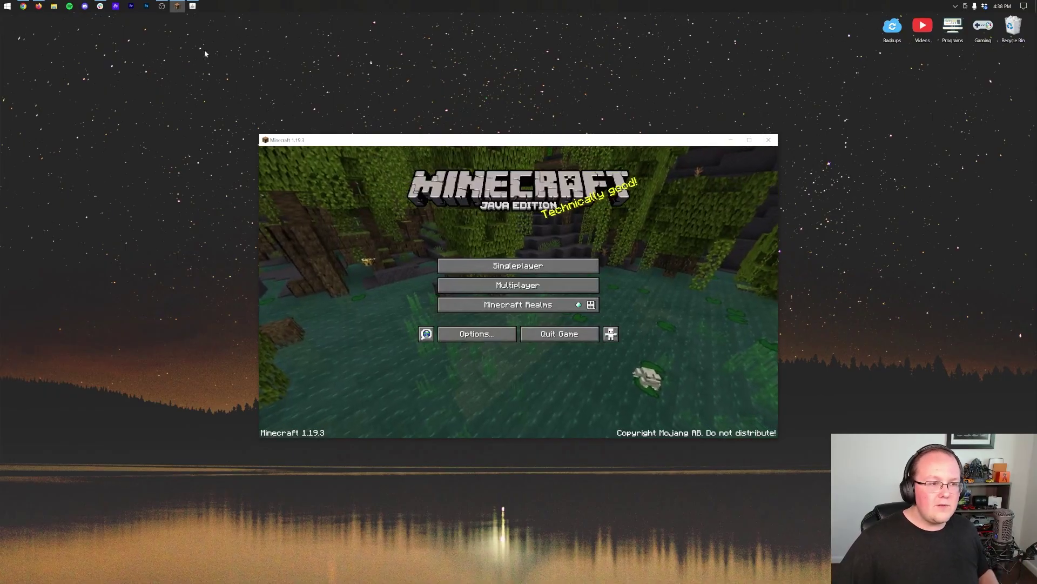
left_click(24, 6)
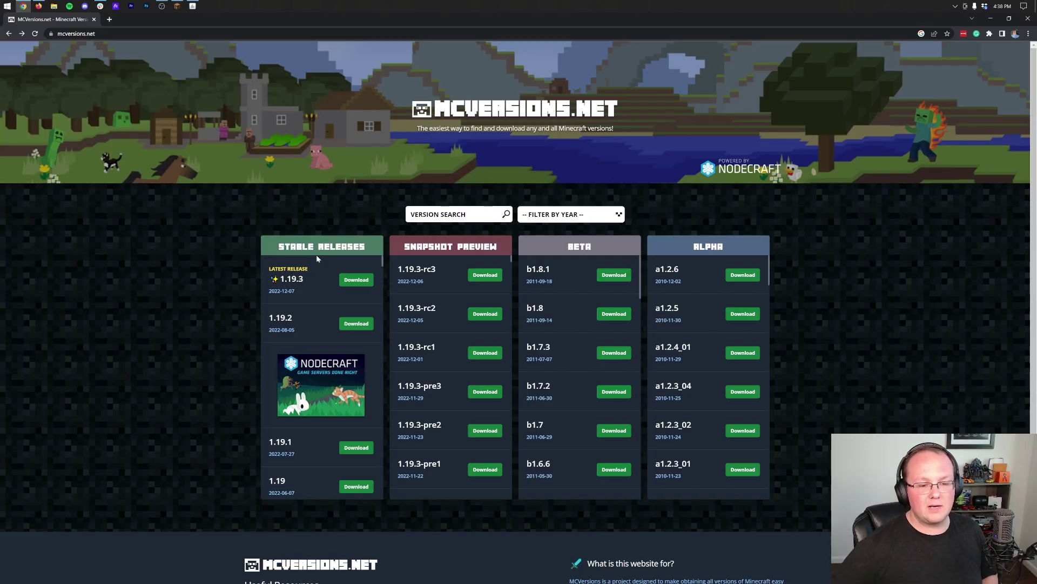
- Open the Minecraft 1.19.3 download page on MCVersions.net
left_click(352, 282)
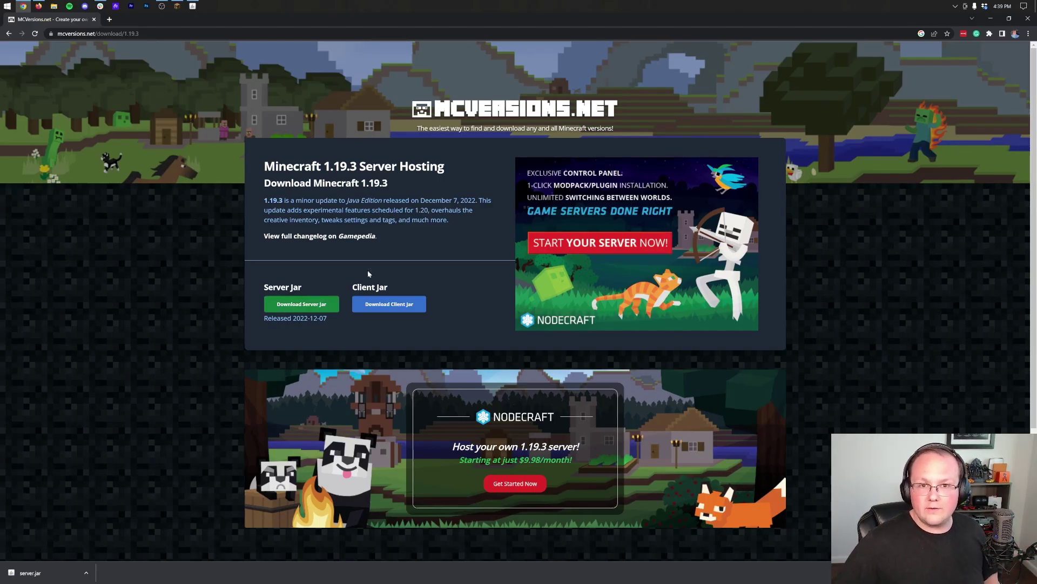
- Minimize the browser and launch File Explorer through a 'down' Start search
left_click(986, 19)
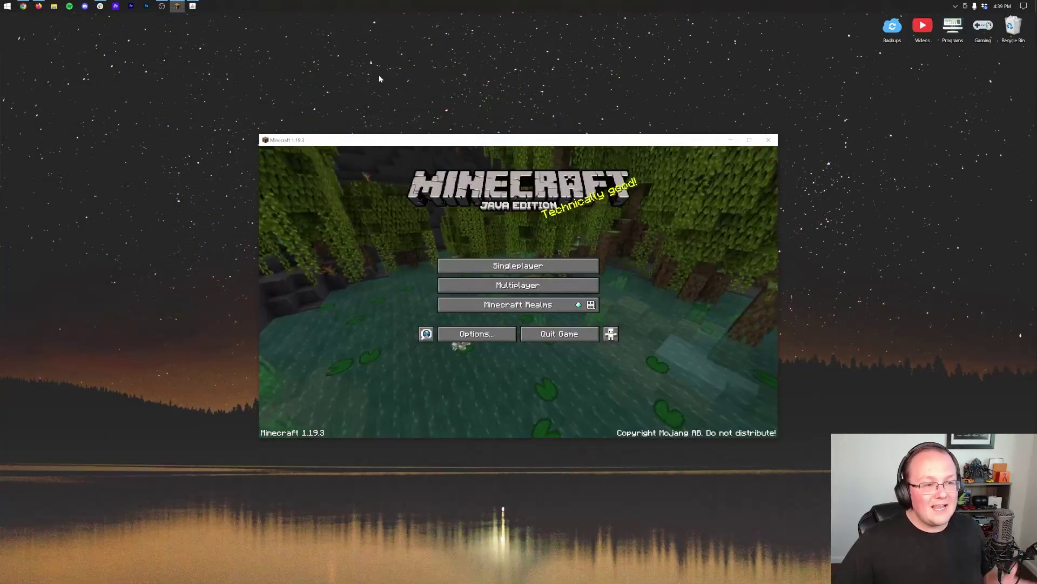
left_click(5, 4)
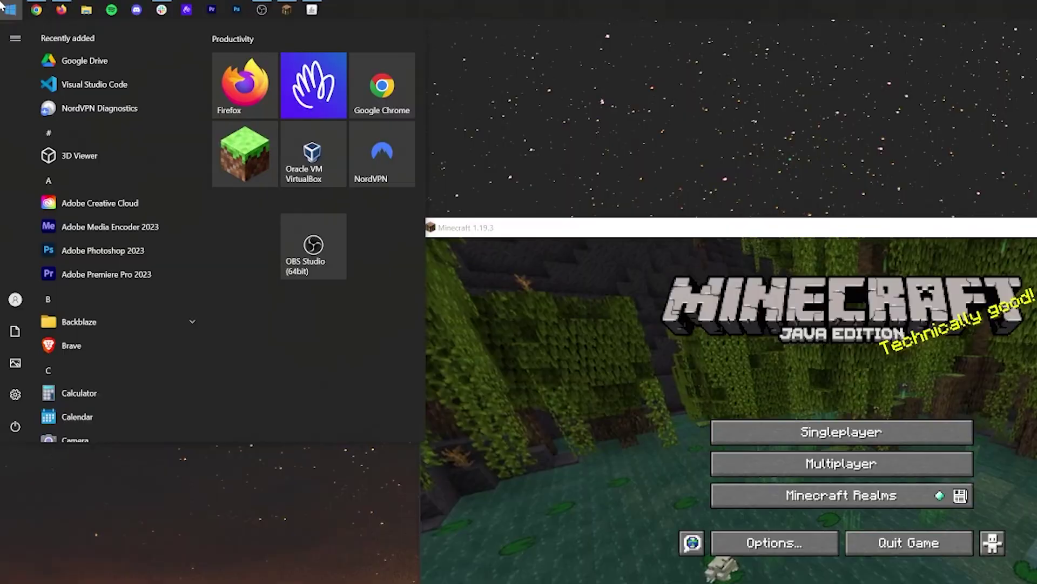
type("down")
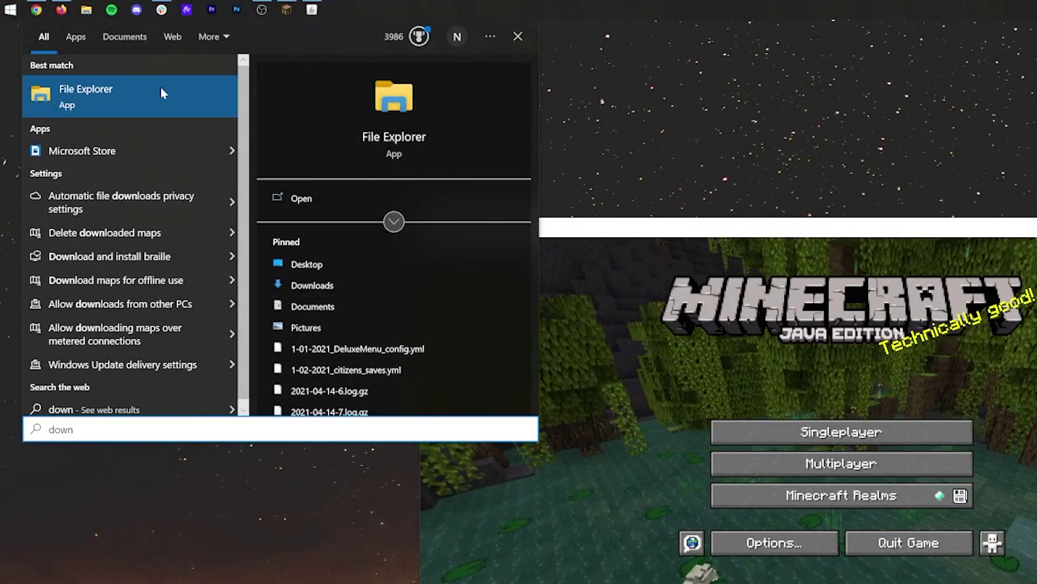
left_click(144, 96)
- Drag server.jar out of the Downloads folder onto the desktop
scroll(209, 273, "down", 5)
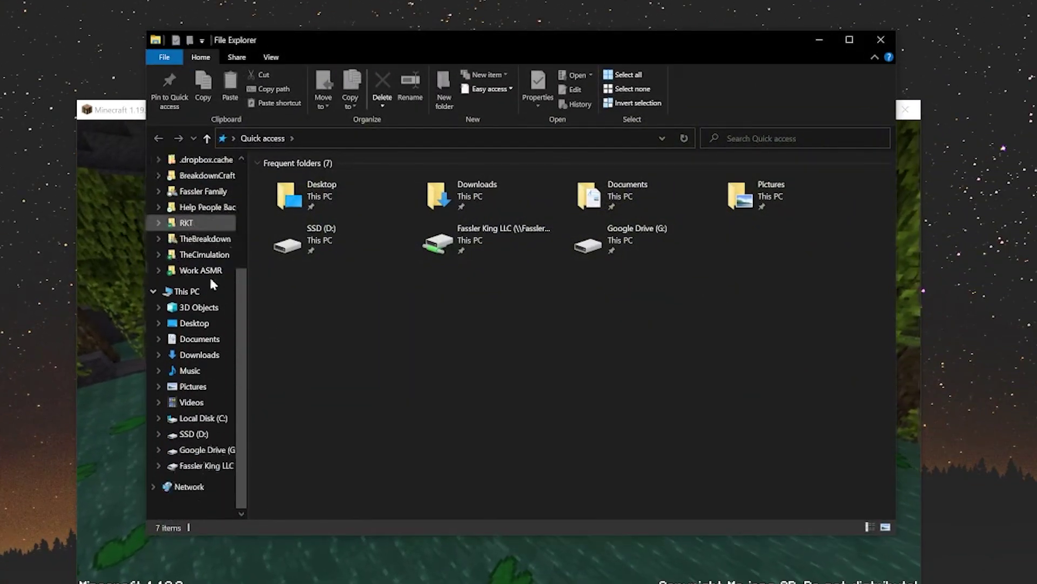
left_click(191, 358)
left_click(324, 204)
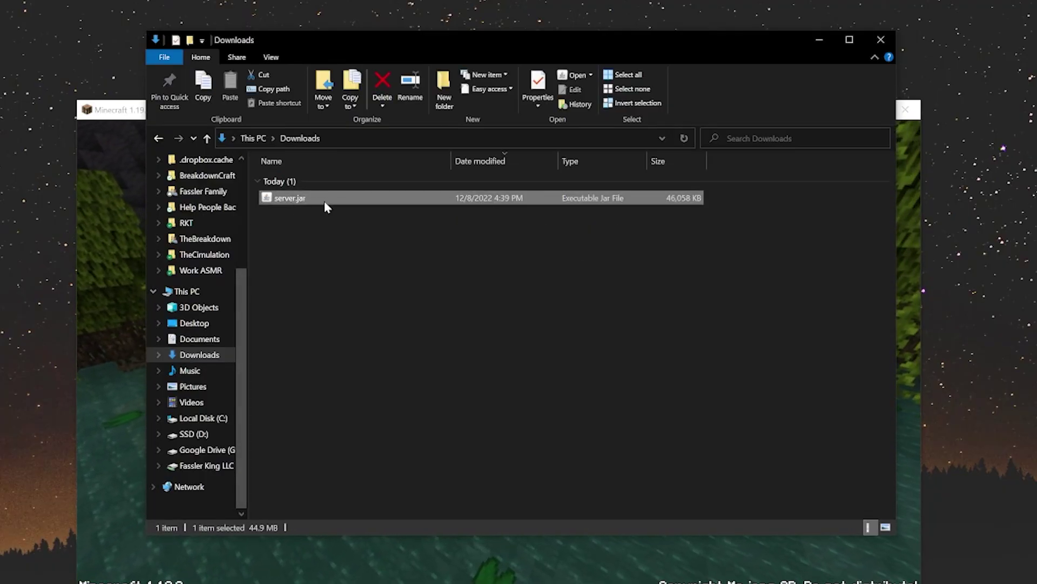
left_click_drag(324, 204, 0, 90)
left_click_drag(80, 108, 81, 108)
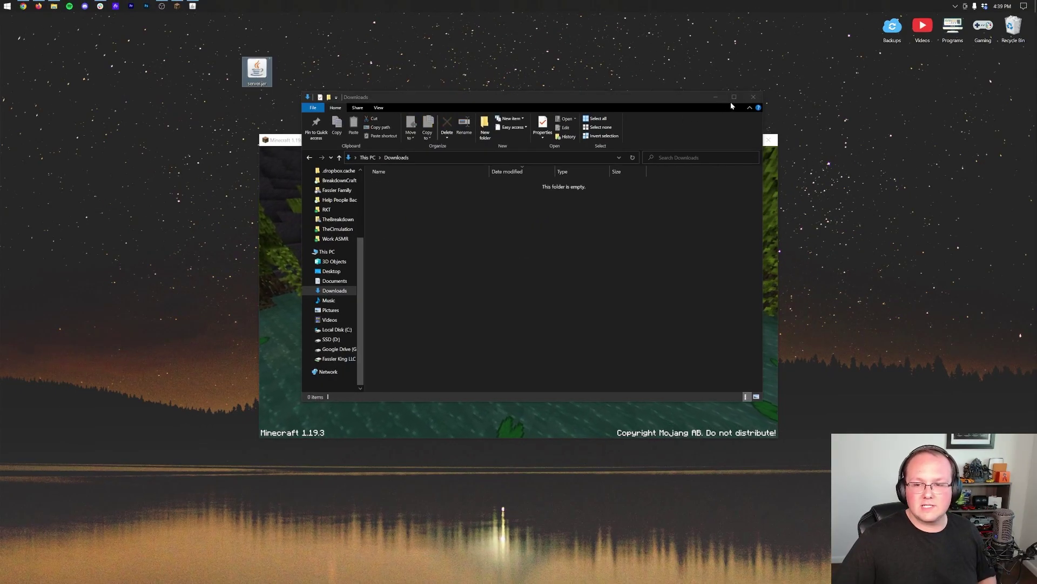
- Close the folder and game windows, then enter 'stop' in the server console to shut it down
left_click(753, 98)
left_click(768, 140)
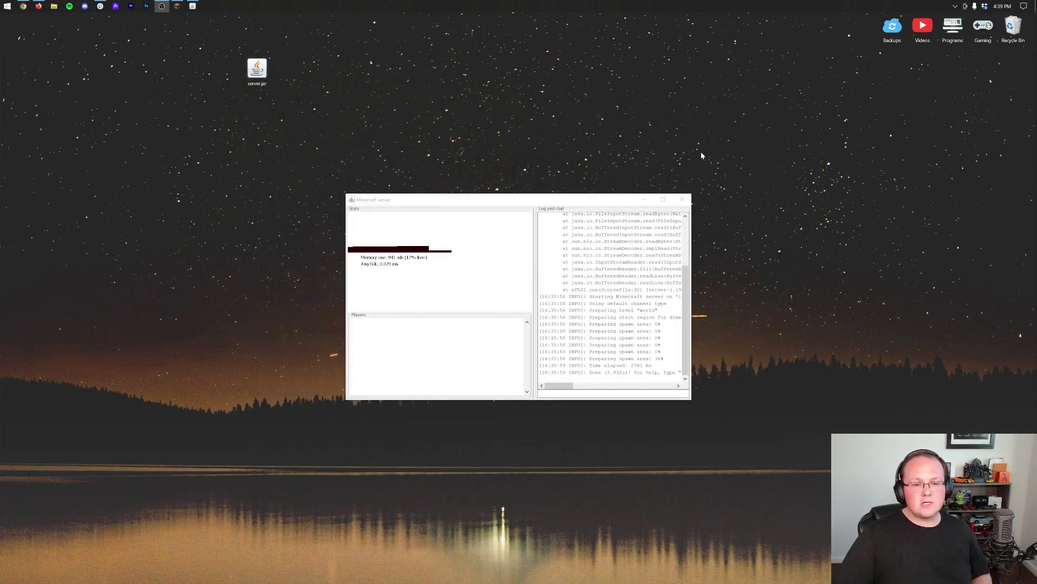
left_click(549, 399)
type("st")
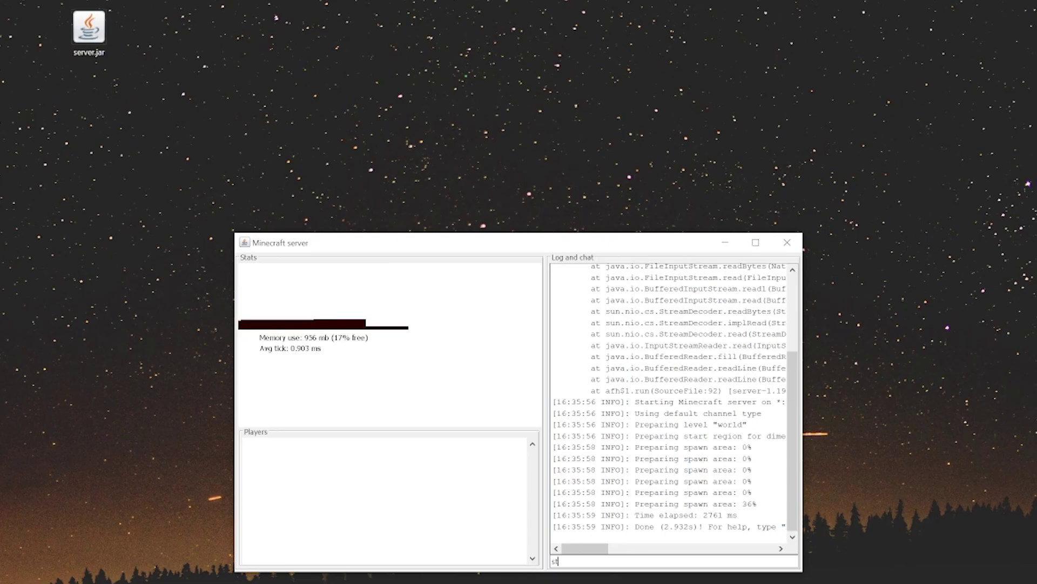
type("op")
key("Return")
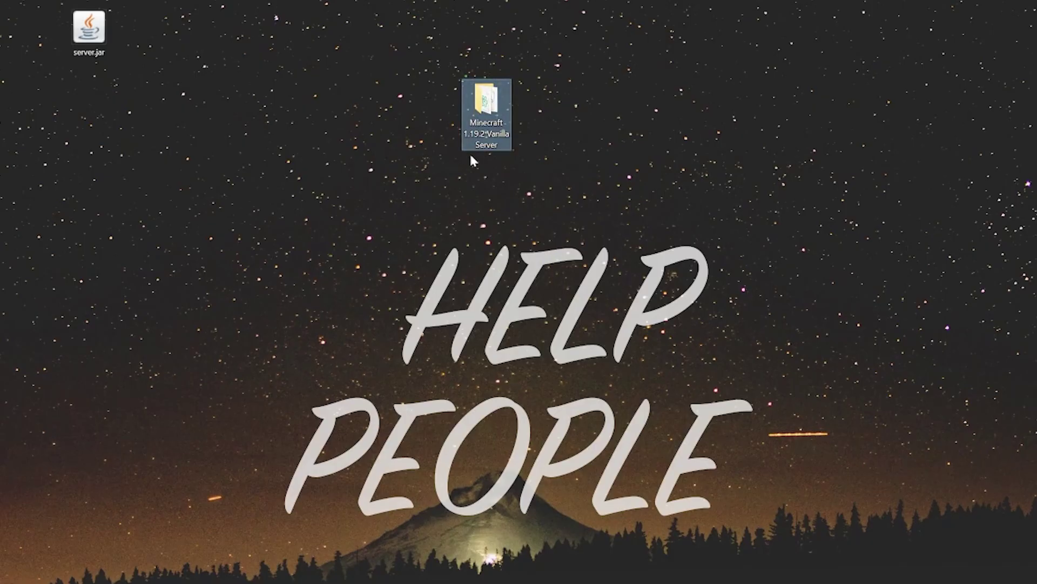
- Copy the server folder into a new desktop folder named 'BACK 1.19.3 Server'
left_click(490, 350)
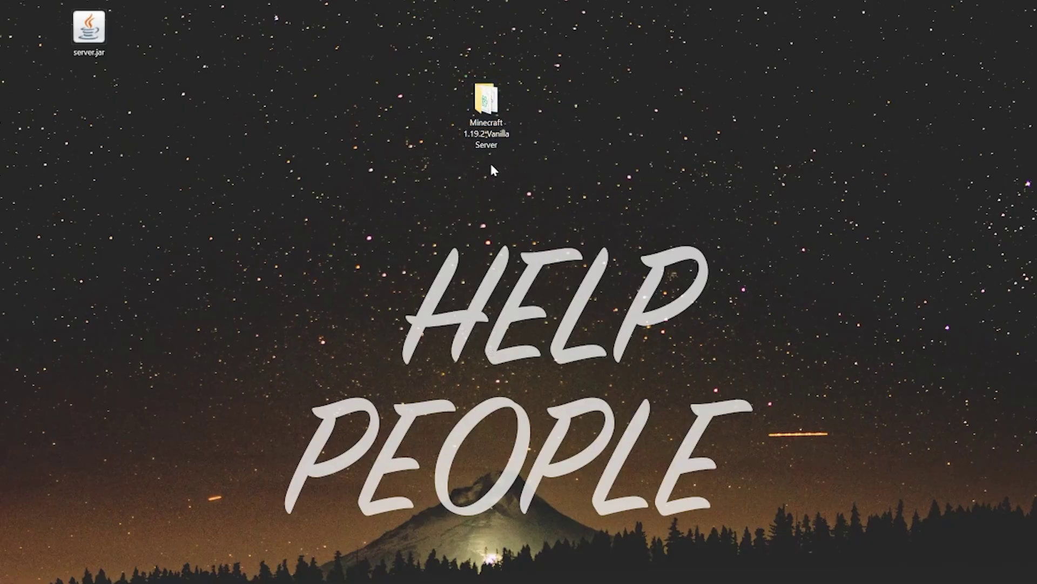
right_click(500, 138)
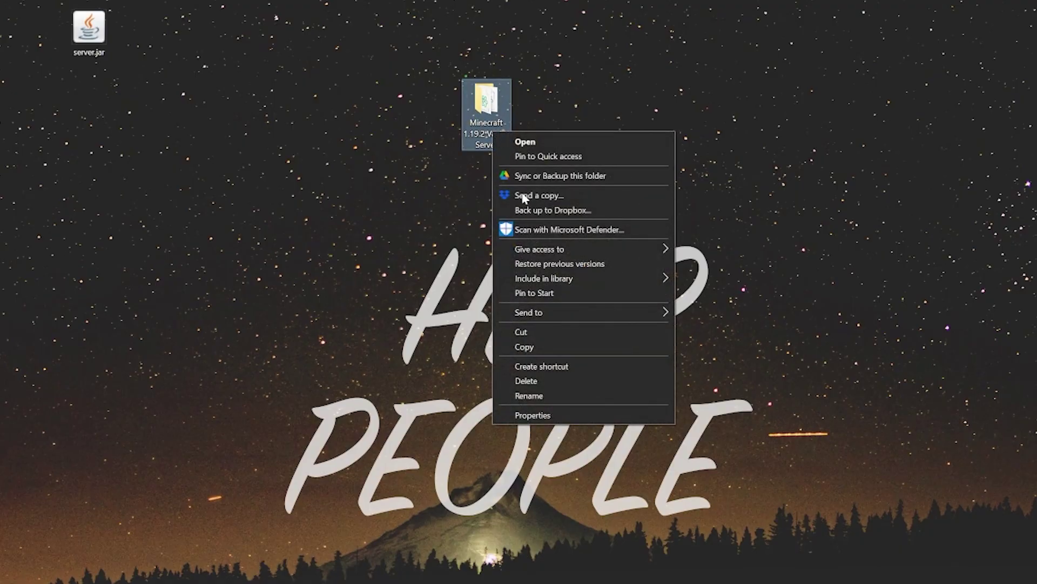
left_click(564, 348)
right_click(574, 136)
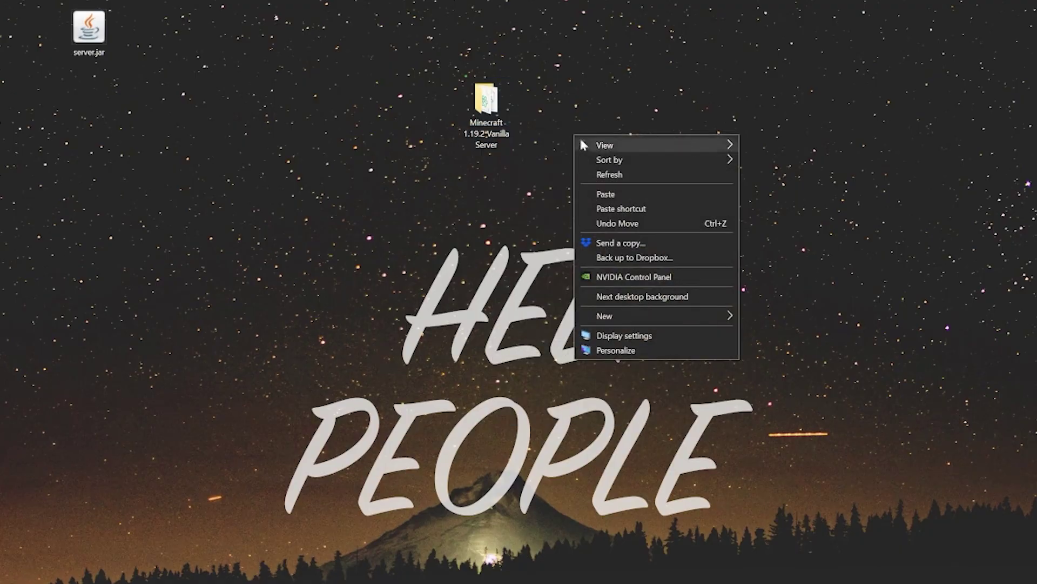
mouse_move(615, 323)
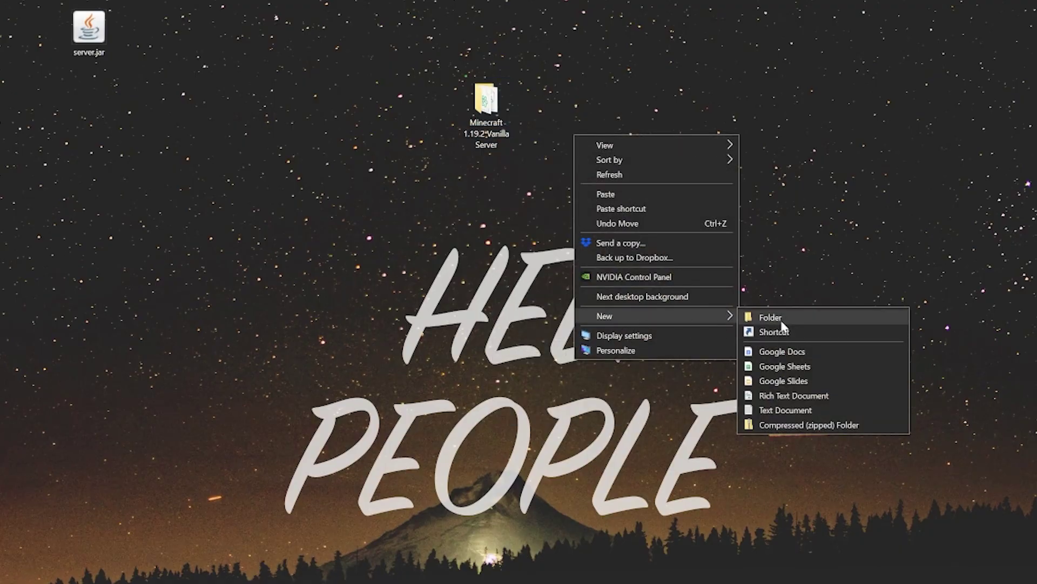
left_click(757, 318)
type("BACK")
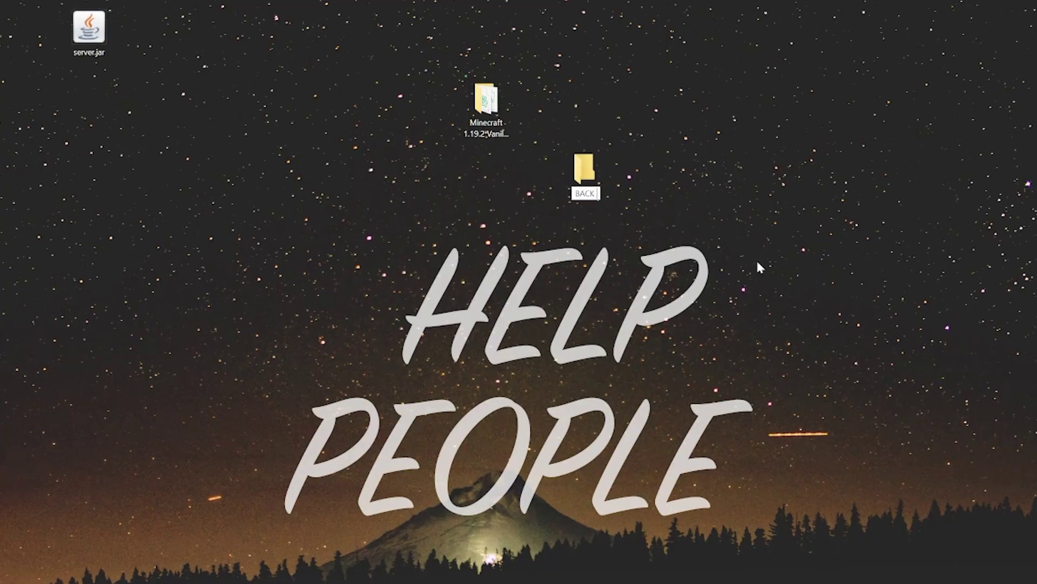
type(" 1.19.3 AServ")
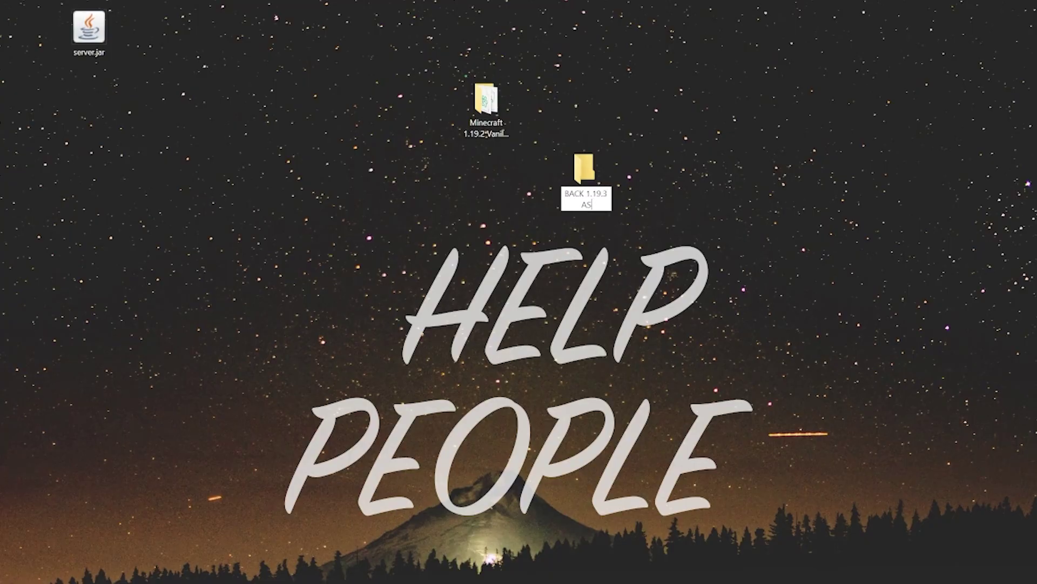
key("BackSpace")
key("BackSpace")
type("Ser")
key("Return")
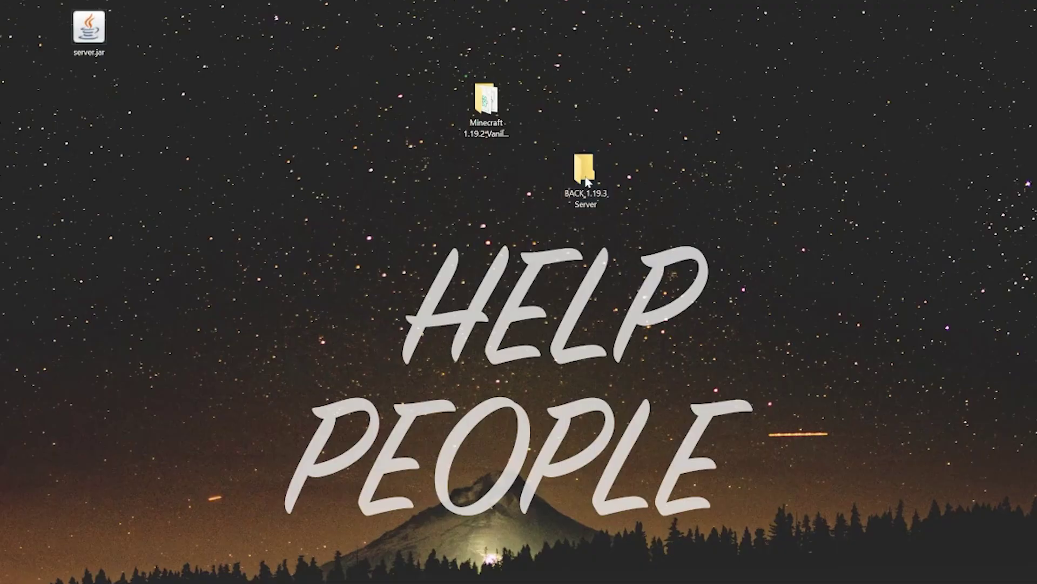
key("Return")
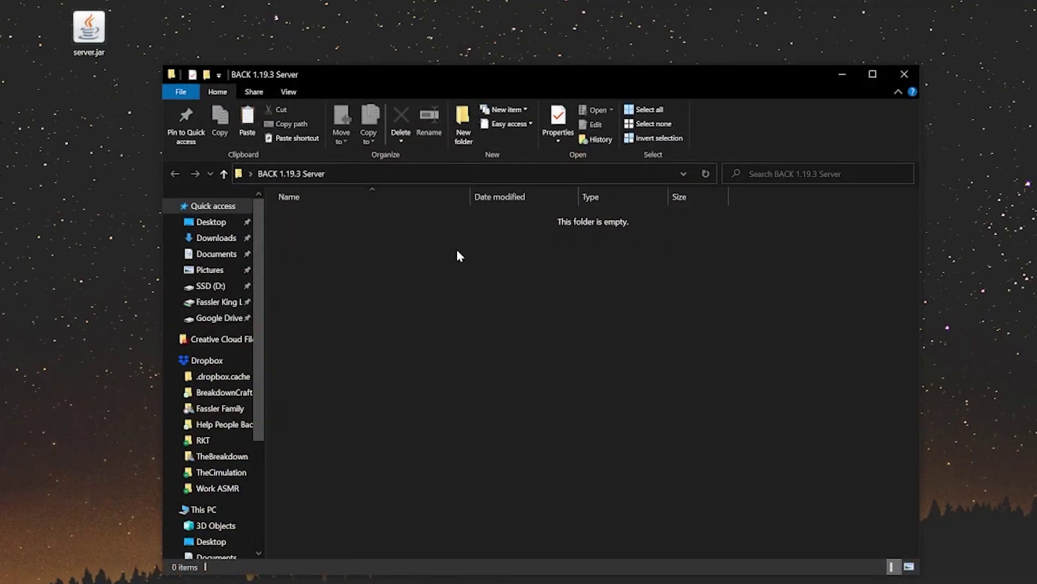
key("ctrl+v")
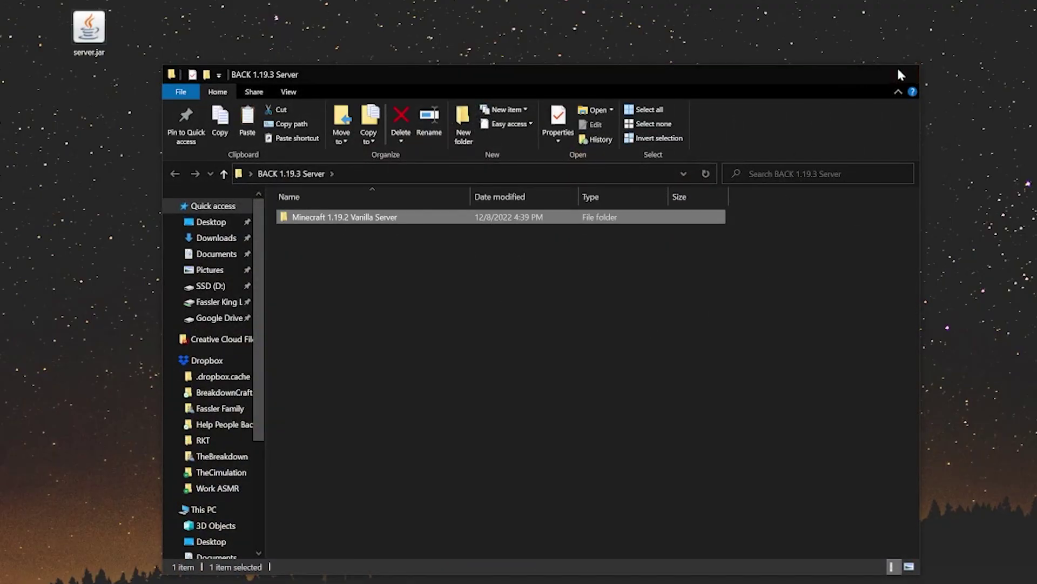
- Rename the backup folder to 'BACK 1.19.2 Server'
left_click(903, 74)
right_click(603, 157)
left_click(657, 435)
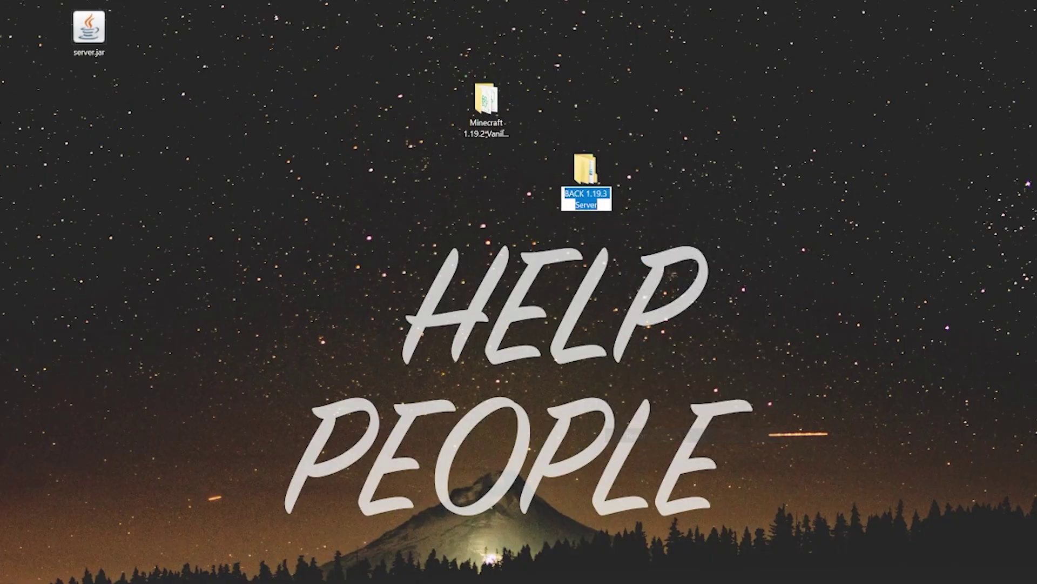
key("End")
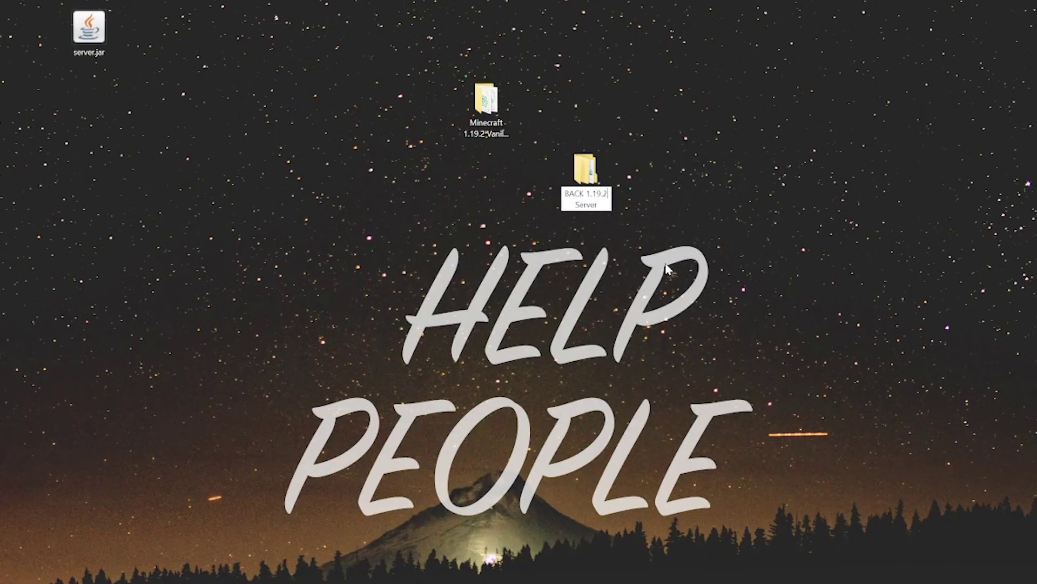
type("2")
key("Return")
- Open BACK 1.19.2 Server to check the copied server files, then close the window
mouse_move(574, 172)
left_mouse_down()
mouse_move(619, 174)
mouse_move(574, 175)
left_mouse_up()
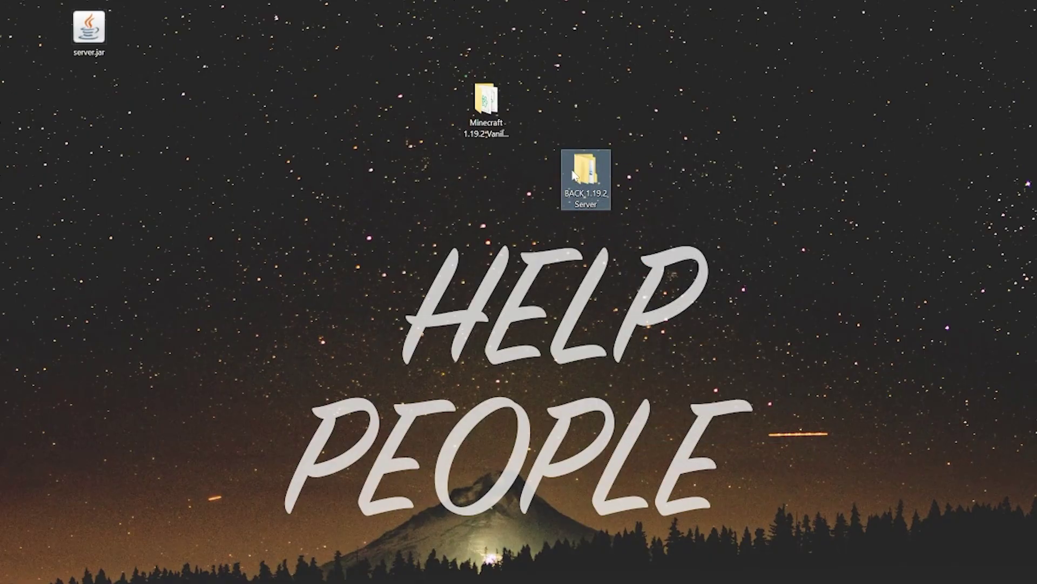
double_click(573, 174)
double_click(320, 222)
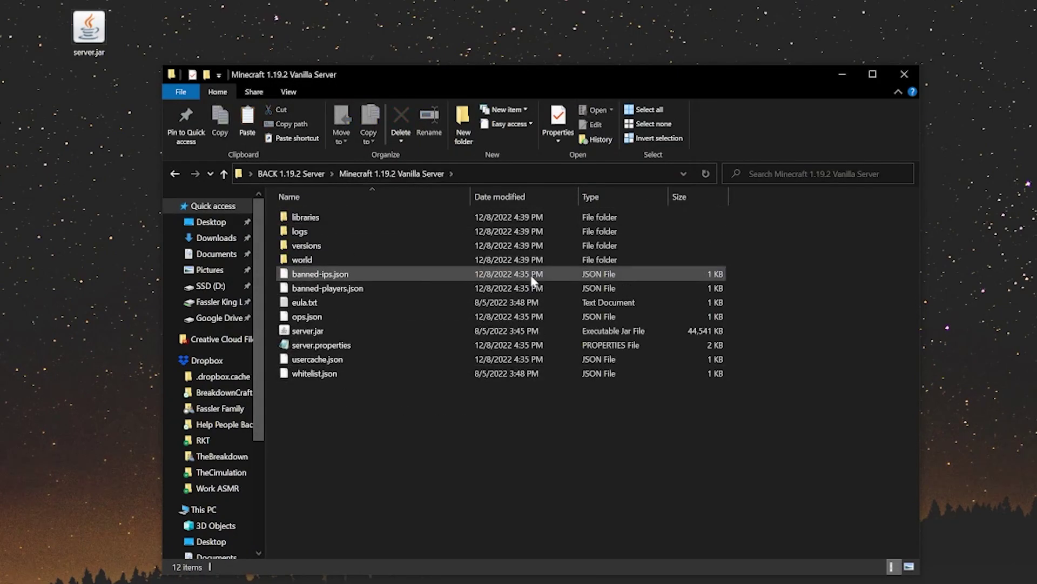
key("BackSpace")
left_click(904, 74)
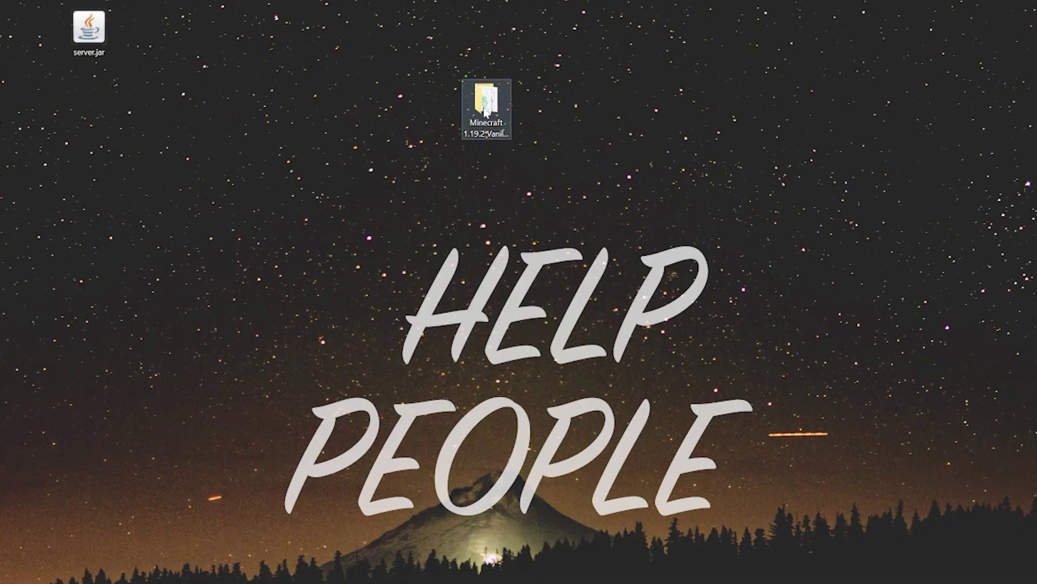
- Delete the old server.jar from the 1.19.2 server folder and drag in the desktop server.jar
double_click(485, 110)
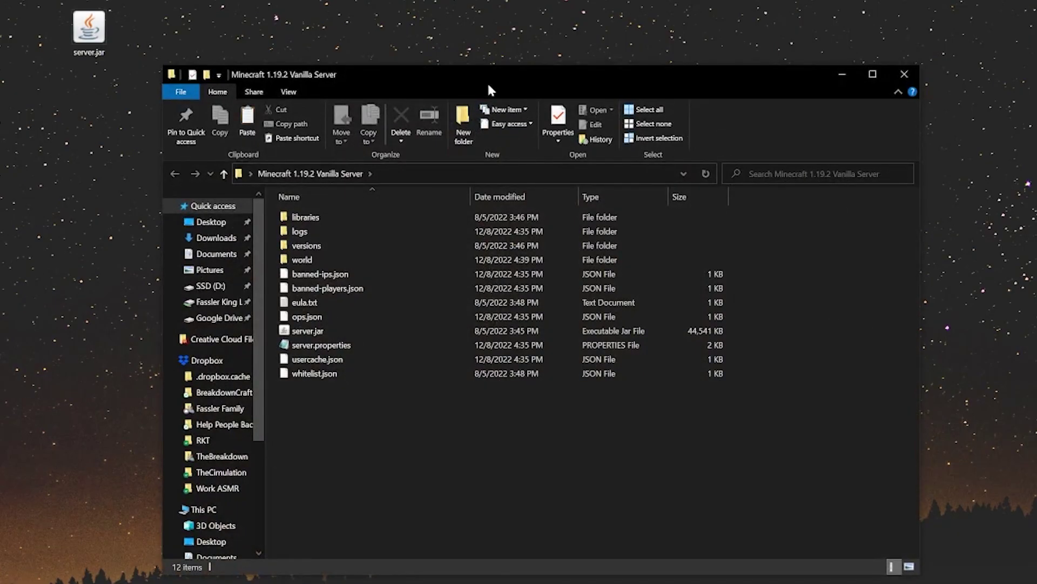
left_click(307, 316)
left_click(307, 331)
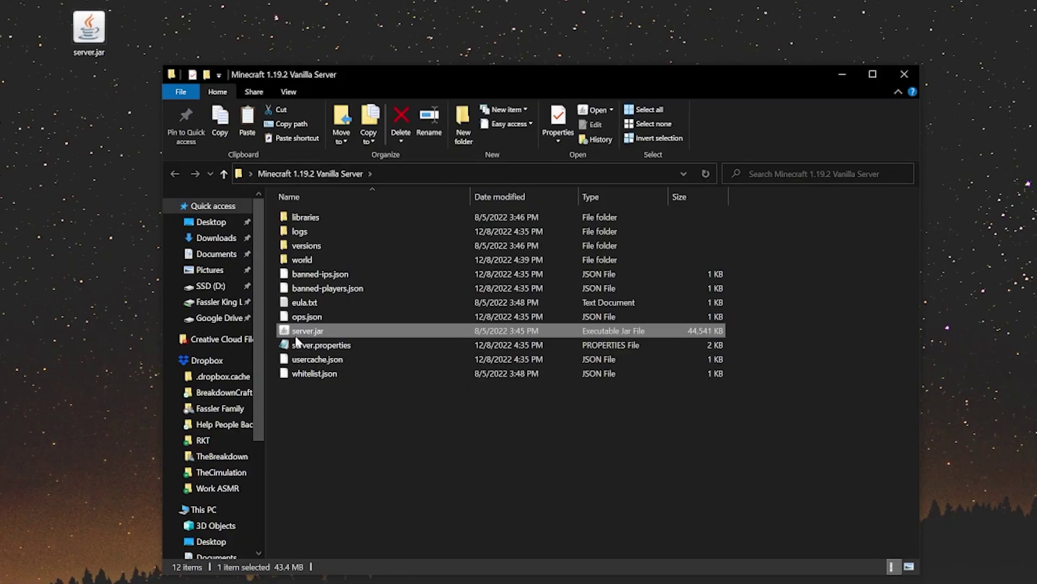
right_click(296, 336)
left_click(348, 553)
key("Return")
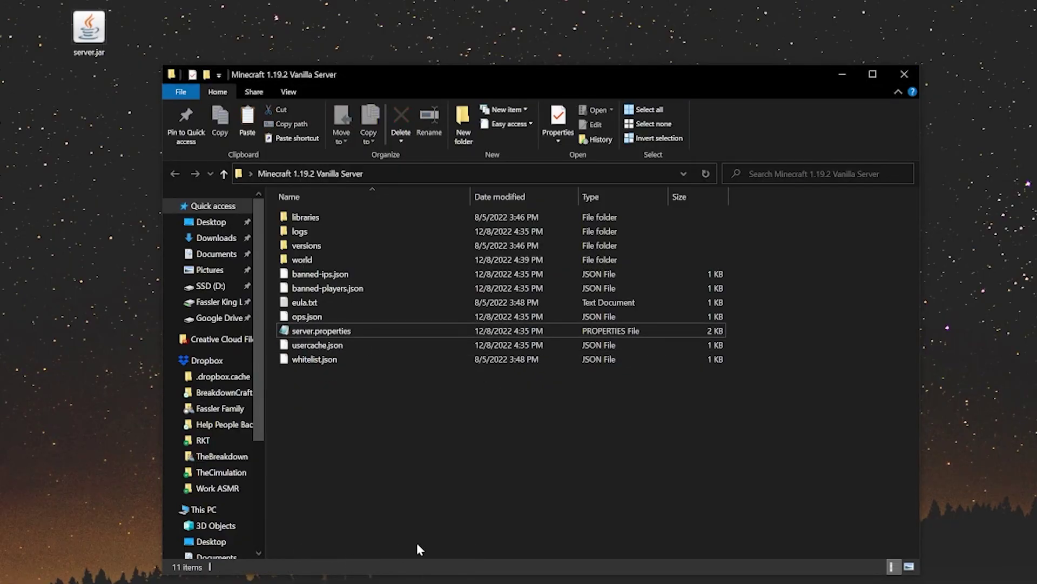
left_click_drag(88, 30, 427, 475)
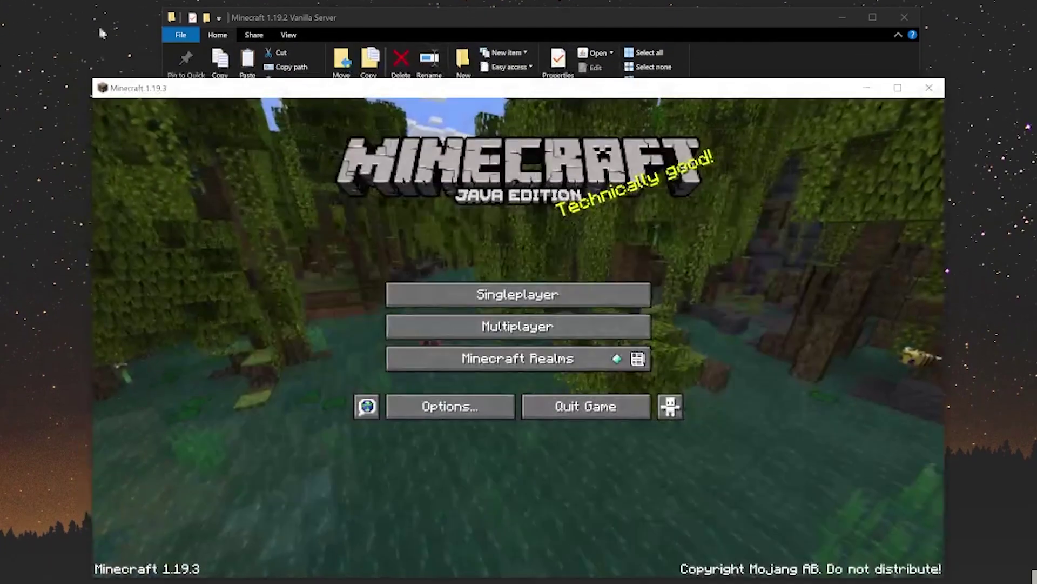
- Join the Local Server from the 1.19.3 multiplayer list and open the game menu in-world
left_click(481, 328)
left_click(481, 342)
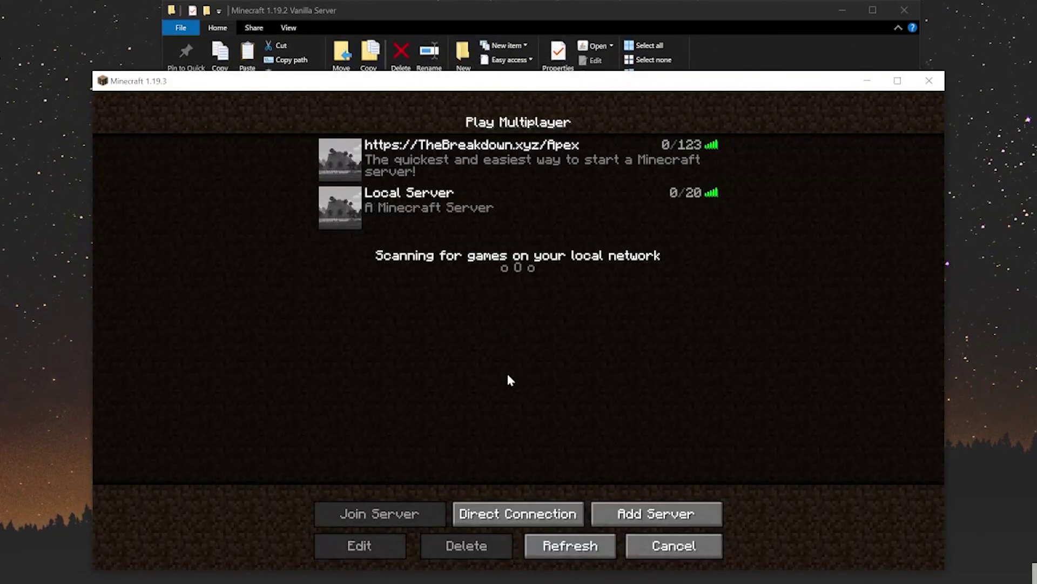
mouse_move(594, 224)
double_click(617, 210)
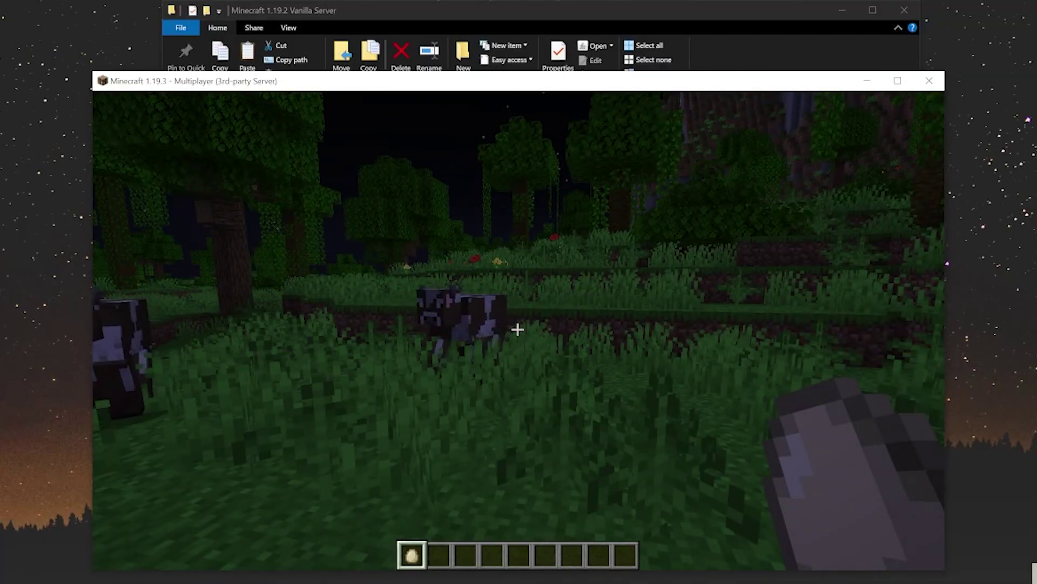
key("Escape")
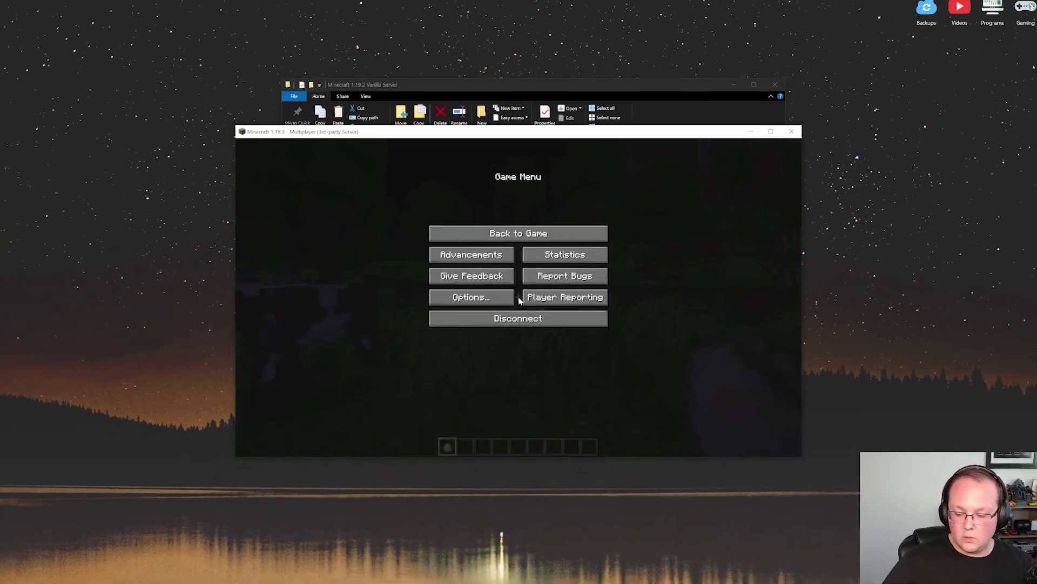